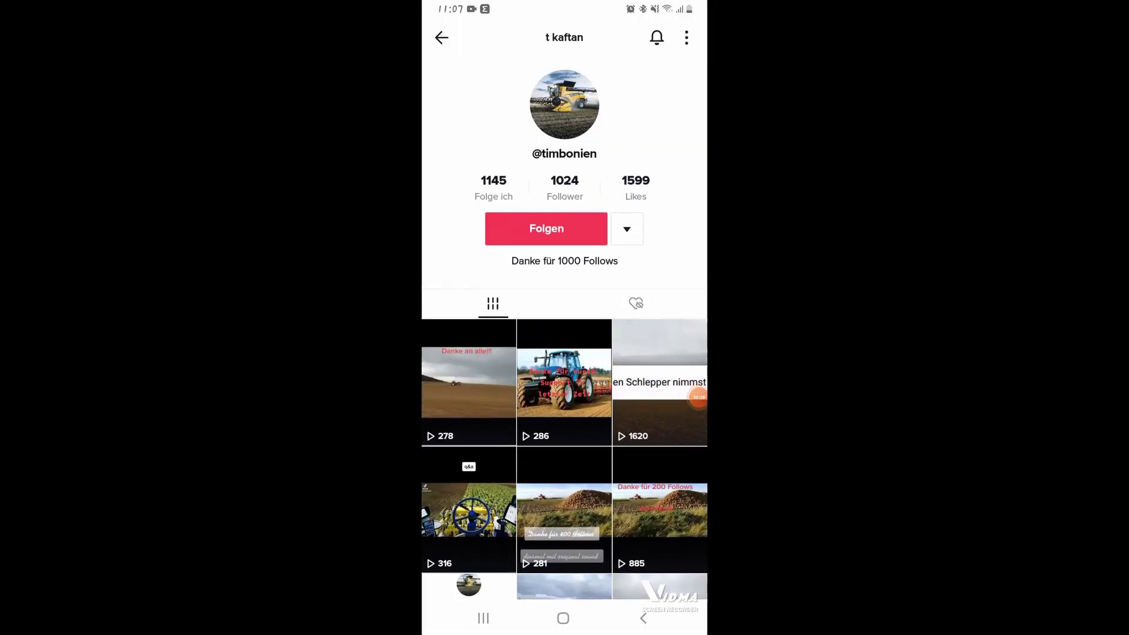
pyautogui.scroll(-2, 565, 353)
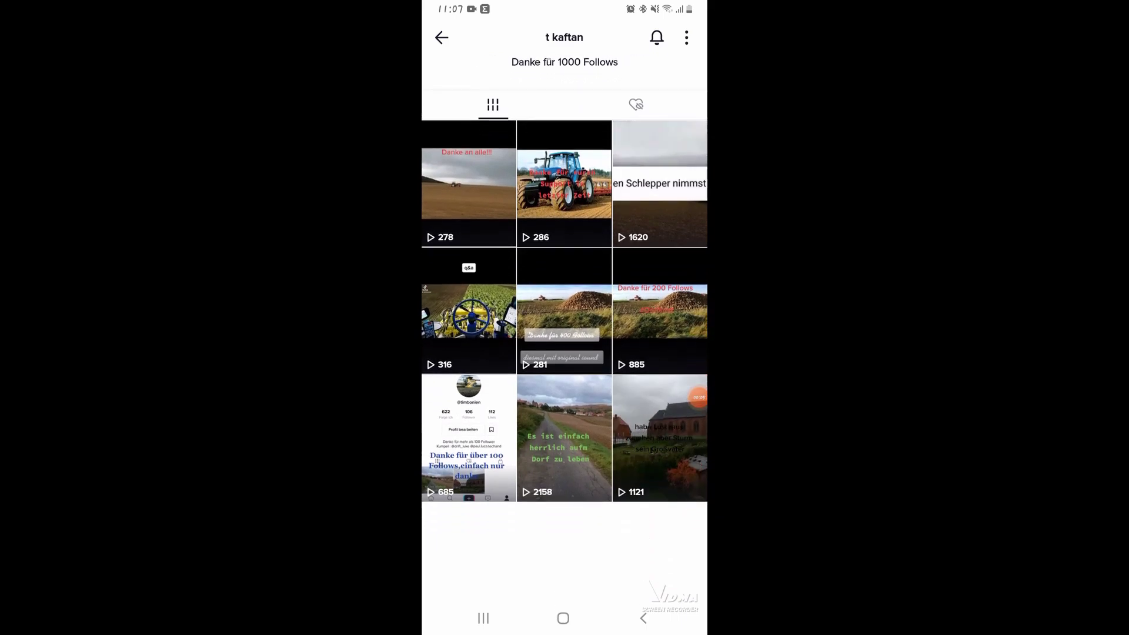
# Step: Play the second thumbnail in the TikTok profile grid, the tractor video
pyautogui.click(564, 183)
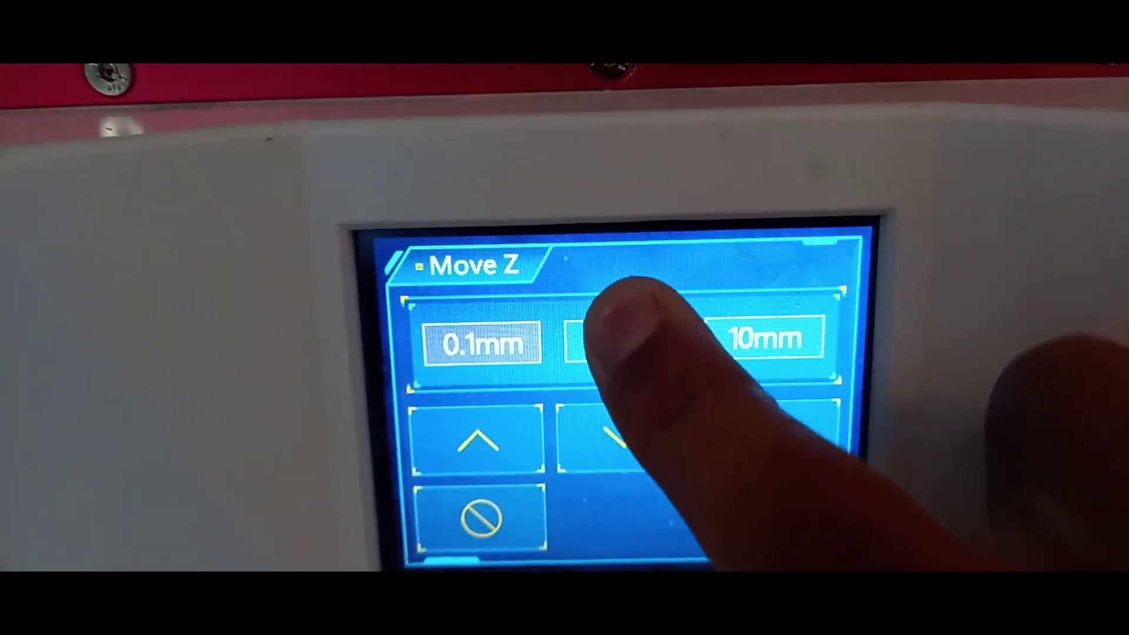
pyautogui.click(609, 318)
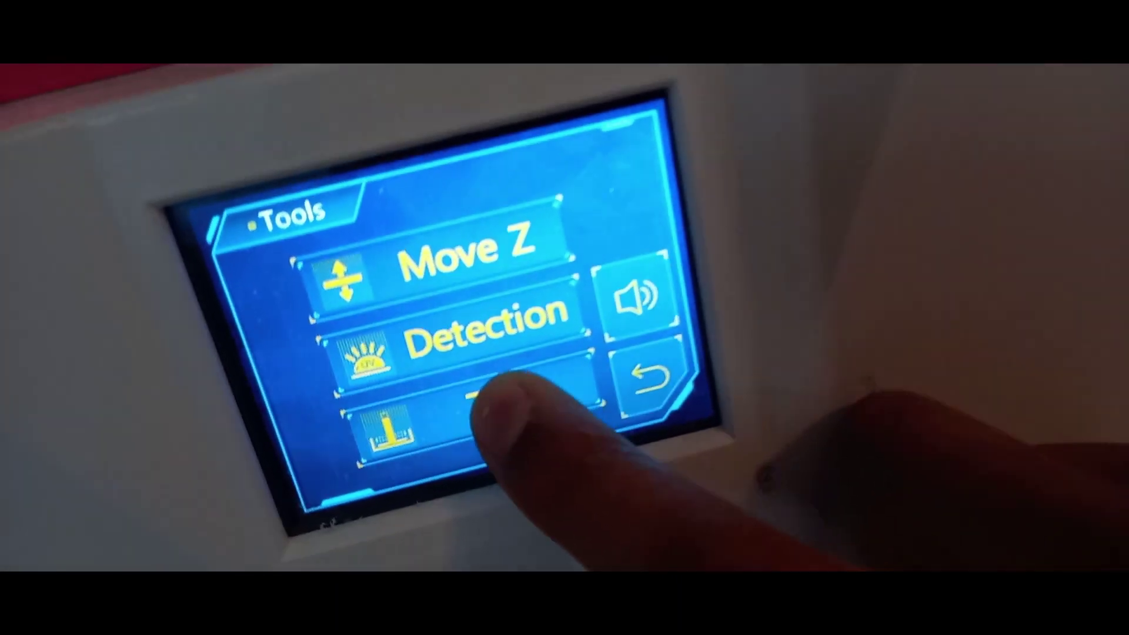
# Step: Choose Z=0 in Tools to bring up the 'Setting Z=0?' confirmation
pyautogui.click(507, 375)
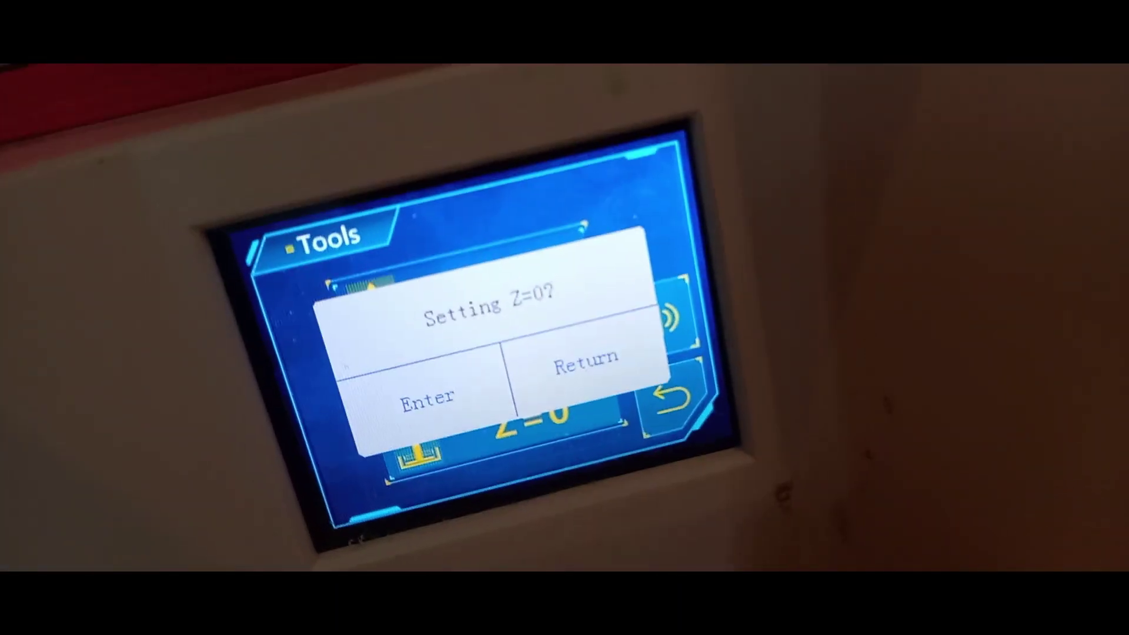